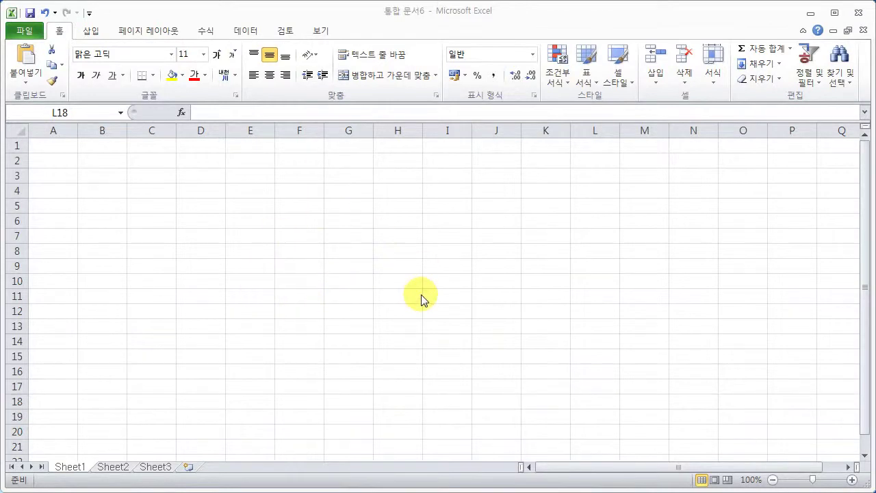
Step: Draw a rectangle over cells G2 to I4
click(91, 31)
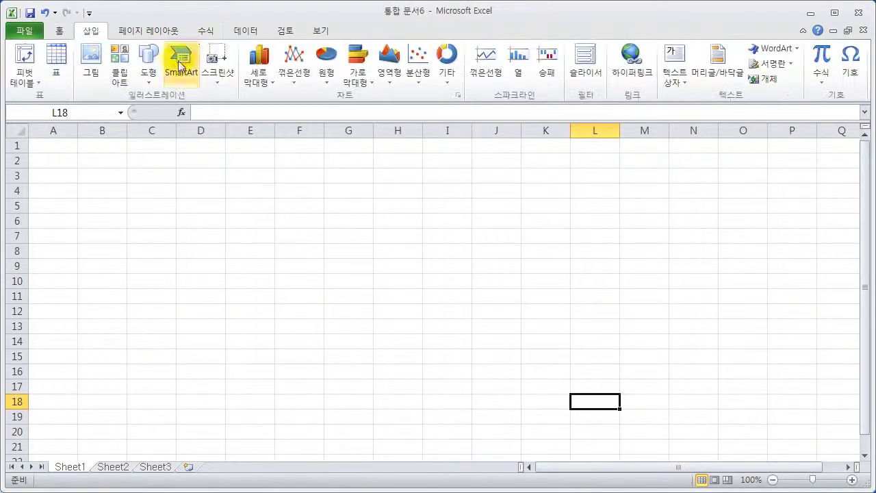
click(149, 72)
click(223, 112)
drag(317, 152, 434, 195)
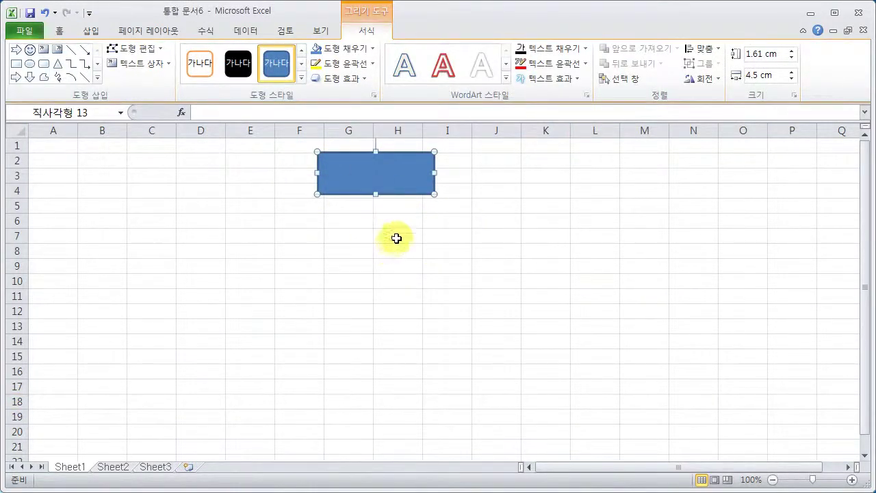
Step: Duplicate the rectangle into two more copies below it, then delete all three rectangles
key(ctrl+d)
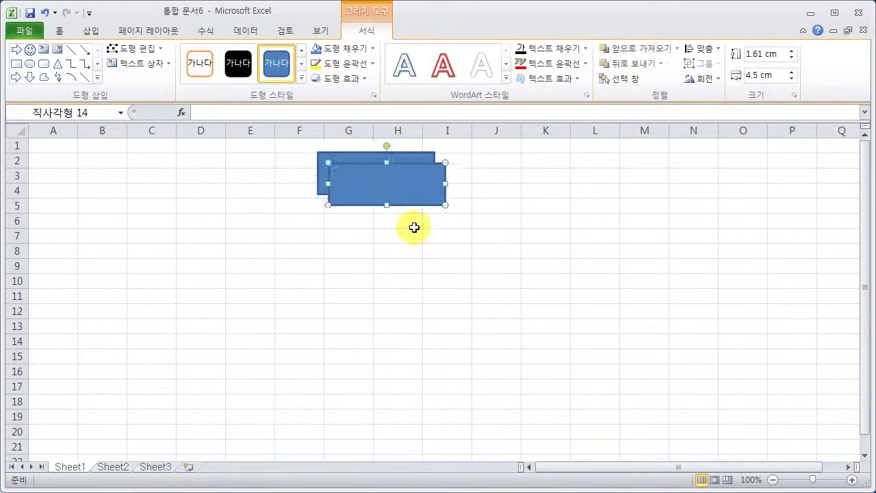
drag(391, 185, 380, 231)
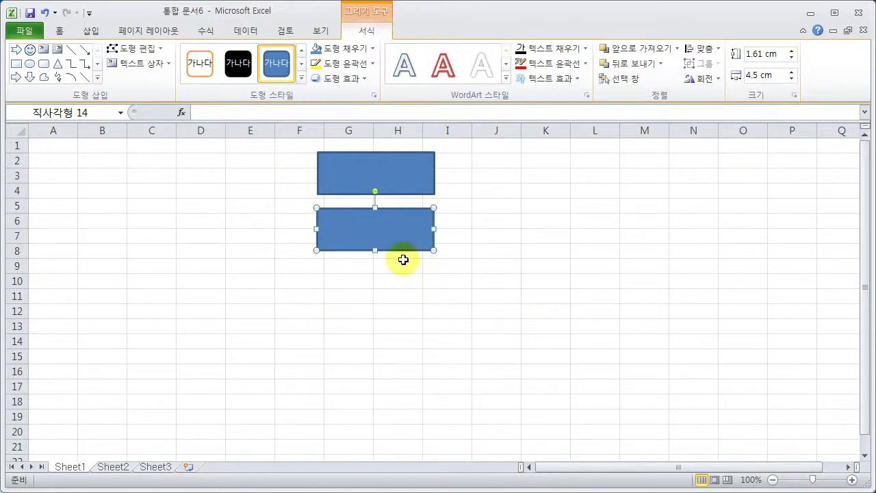
mouse_move(387, 231)
mouse_down()
mouse_move(402, 283)
mouse_move(272, 287)
mouse_up()
shift+click(369, 234)
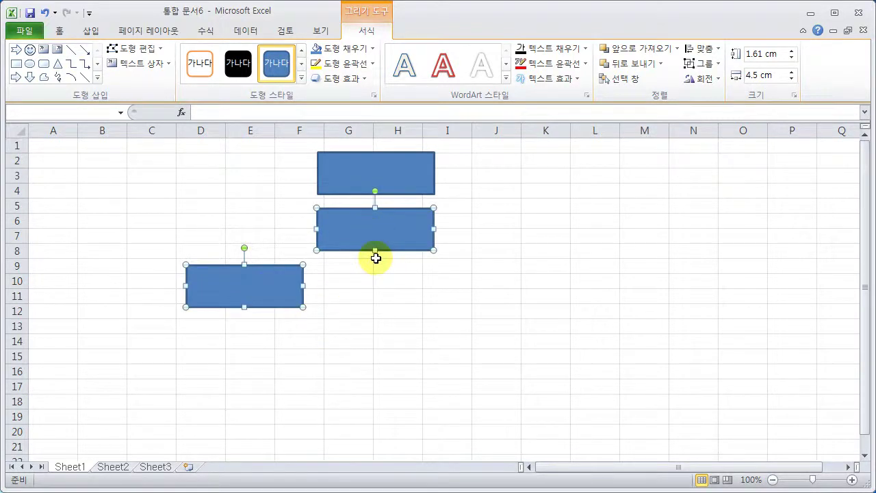
click(91, 30)
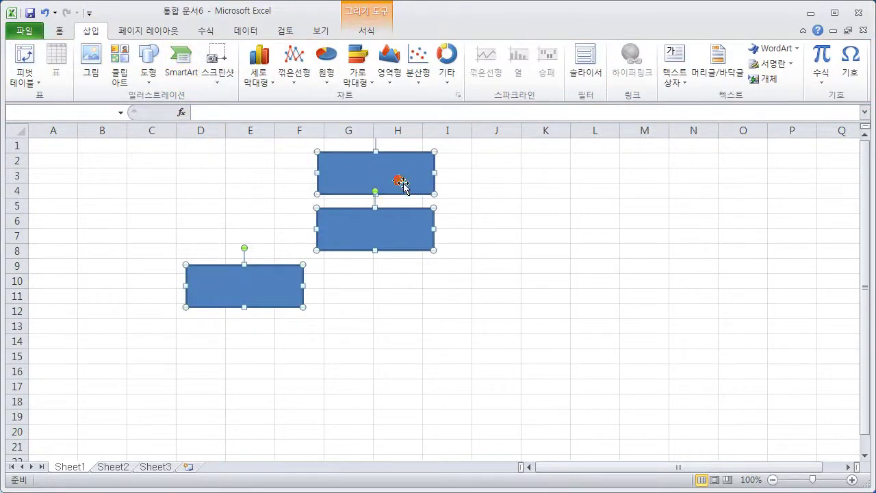
key(Delete)
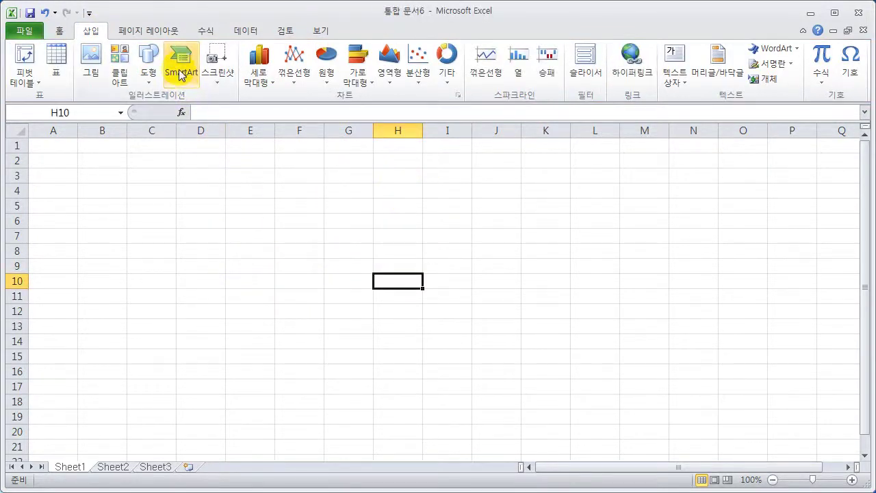
Step: Browse the SmartArt Hierarchy, Process and Cycle layouts, ending on Hierarchy
click(180, 74)
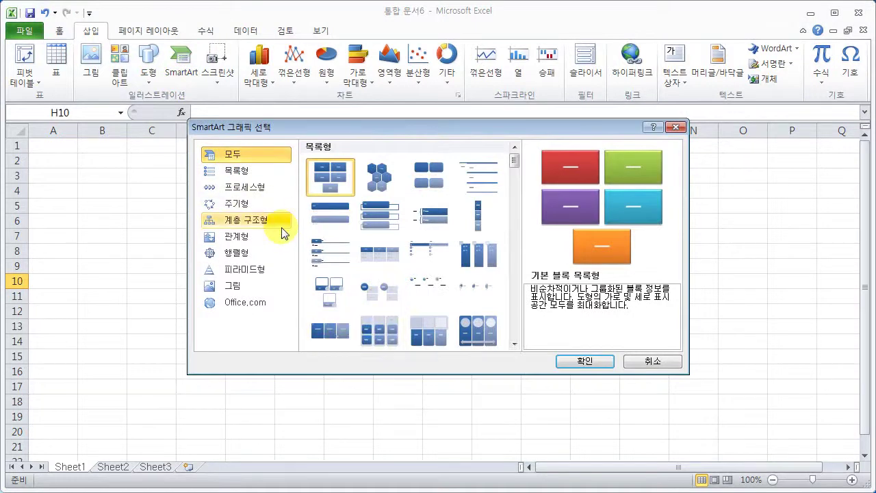
click(251, 220)
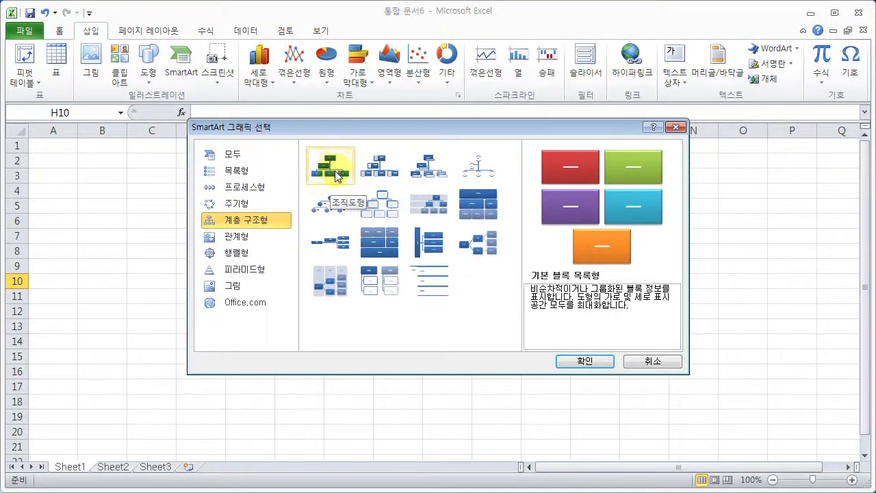
click(244, 190)
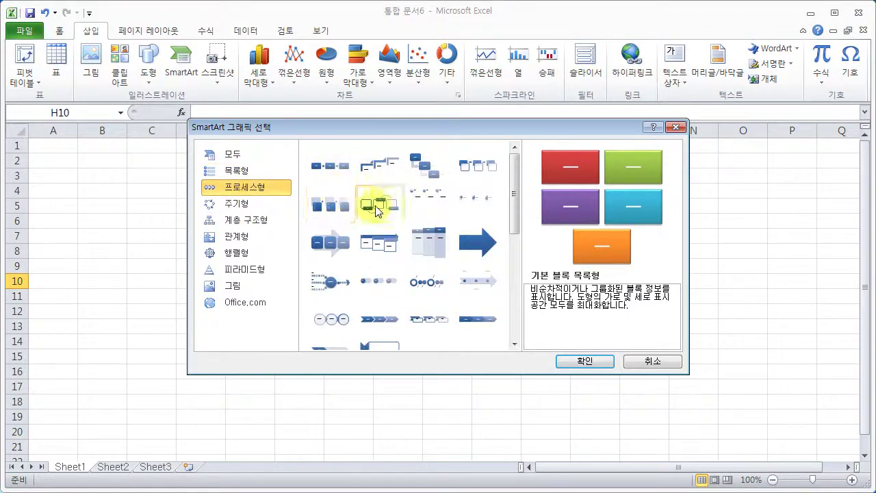
click(255, 204)
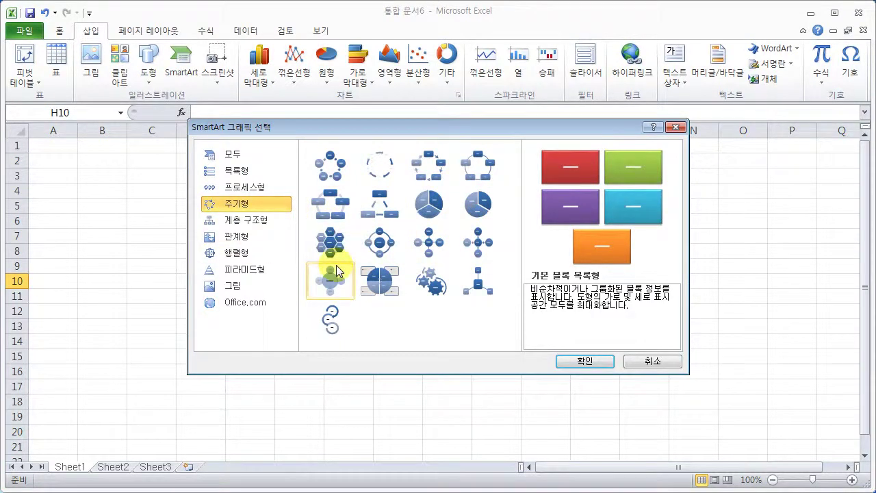
click(233, 225)
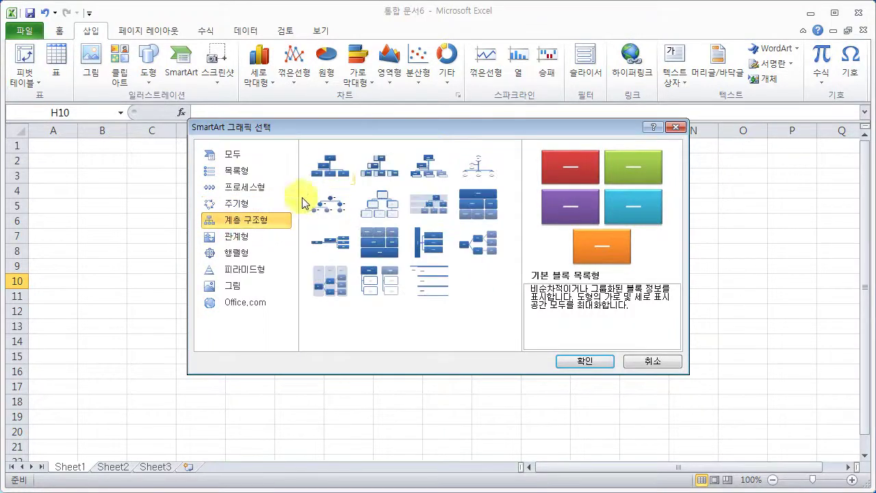
Step: Insert the Organization Chart and label the top box 대표 and the assistant box 고문
click(583, 361)
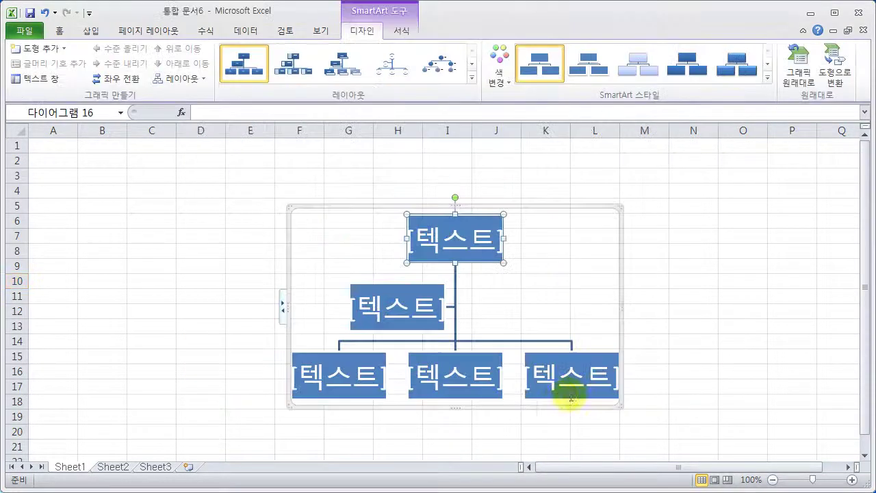
click(469, 224)
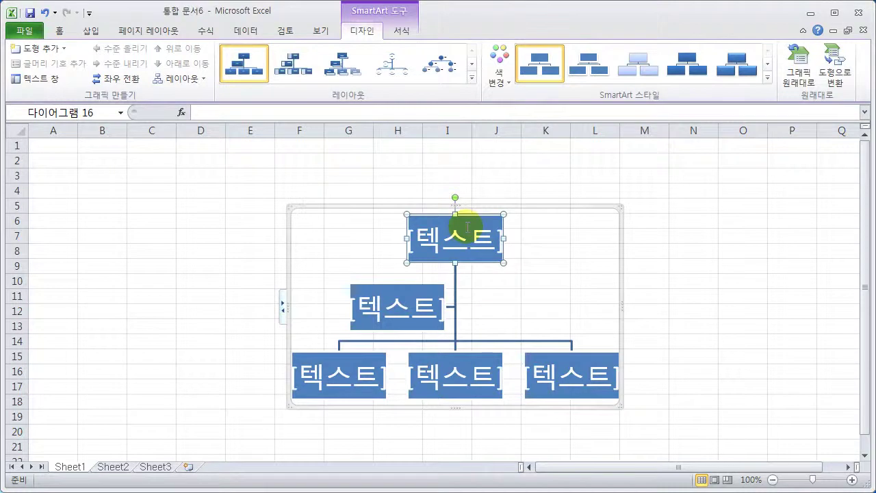
text(대표)
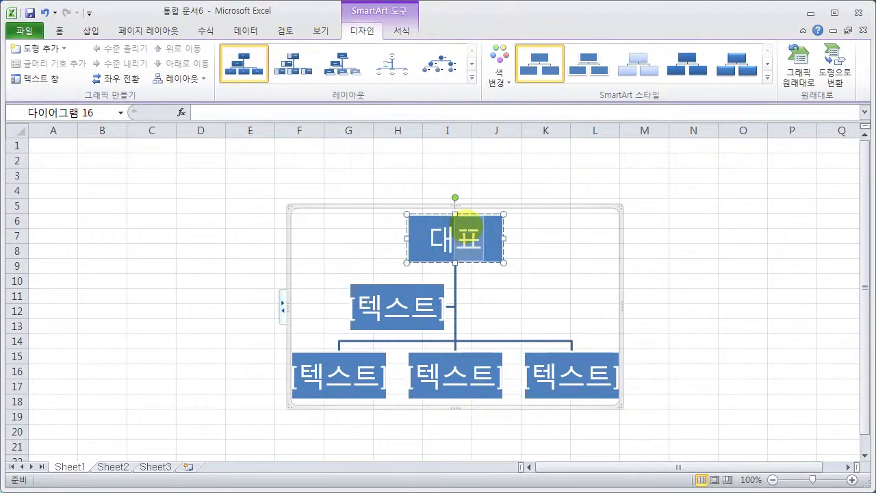
click(411, 299)
text(고문)
Step: Label the three bottom boxes 홍보부, 총무부 and 영업부
click(361, 370)
text(홍보부)
click(438, 392)
text(총무부)
click(538, 376)
text(영업부)
click(645, 309)
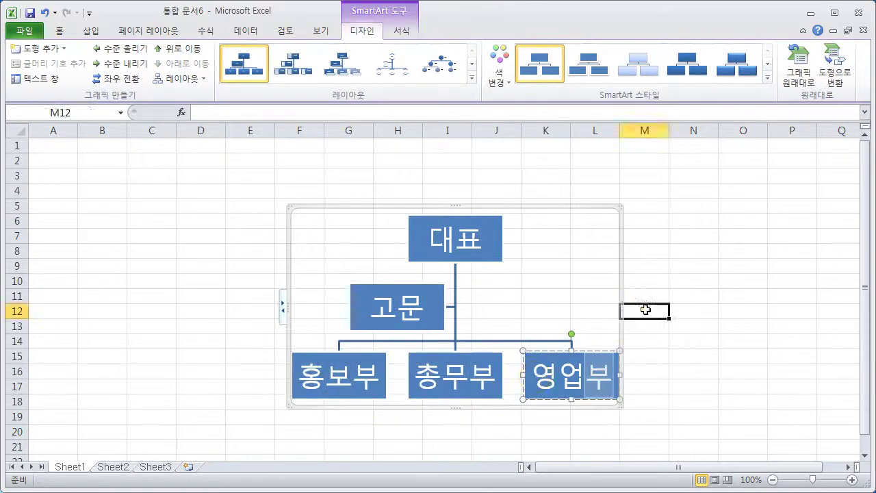
click(455, 326)
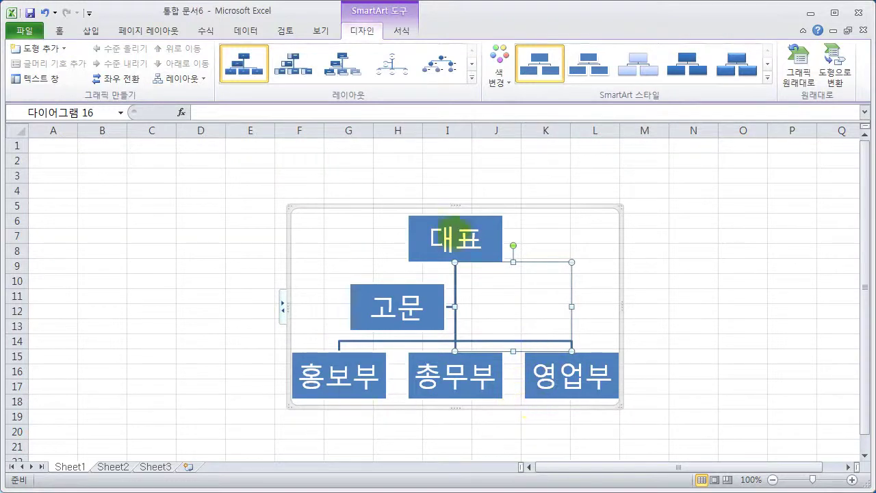
Step: Add a 편집부 box at 홍보부's level, placed after 홍보부
click(382, 389)
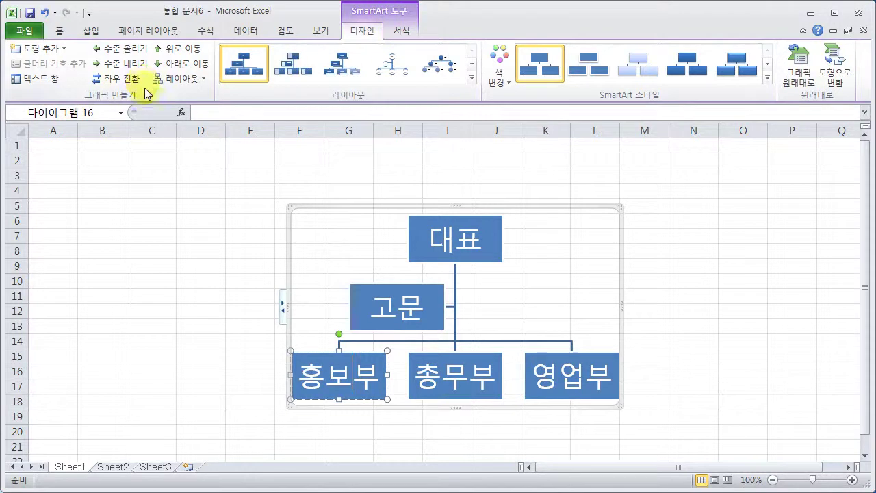
click(32, 49)
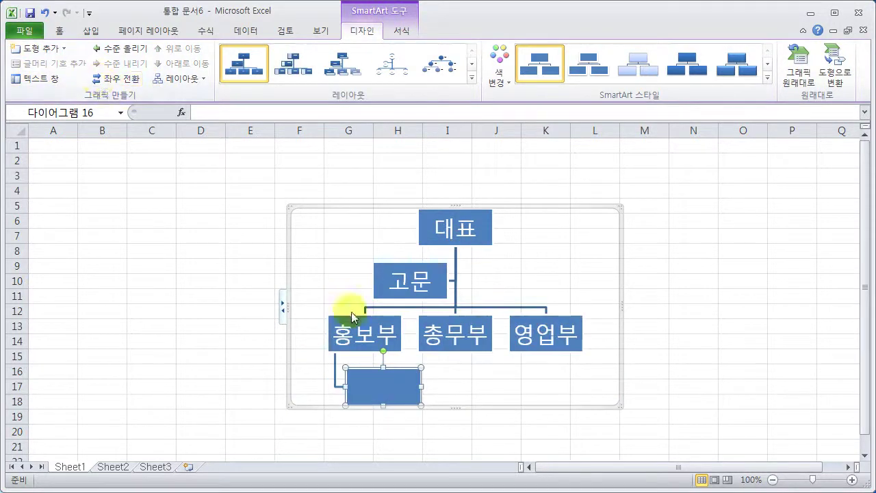
click(126, 50)
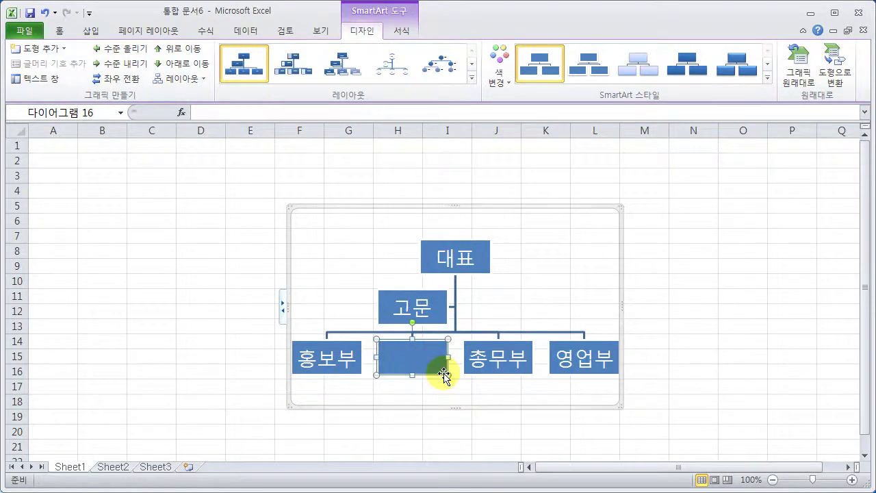
text(편집부)
click(446, 396)
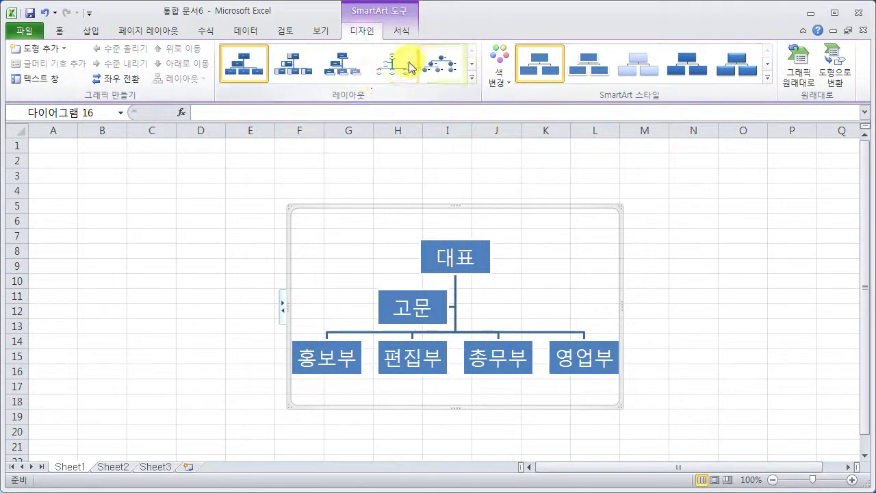
Step: Apply the org chart layout that adds a caption box beneath each name box
click(472, 77)
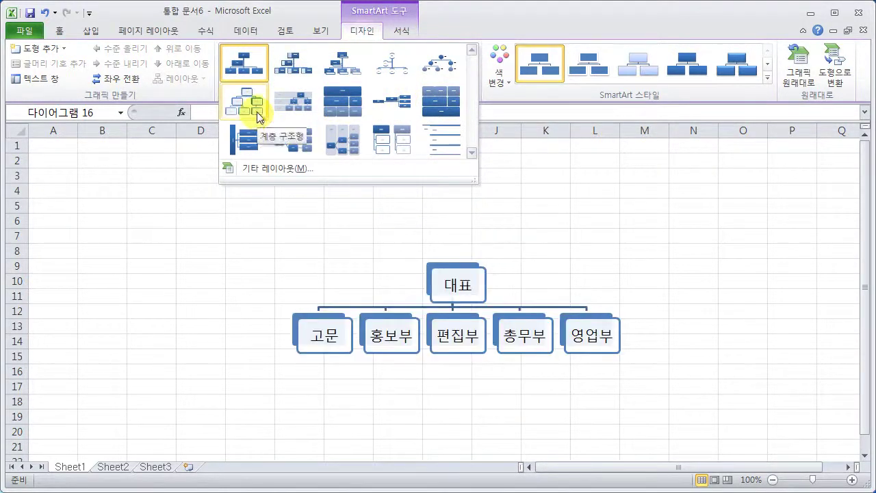
click(342, 65)
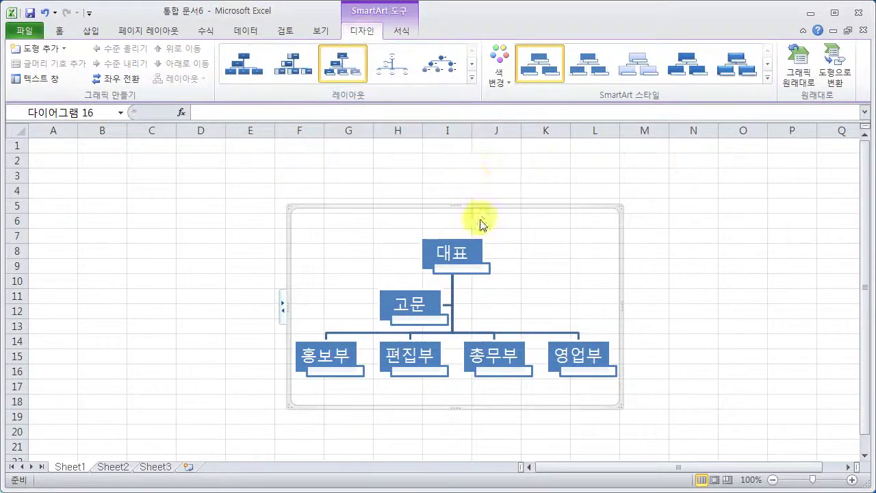
click(514, 85)
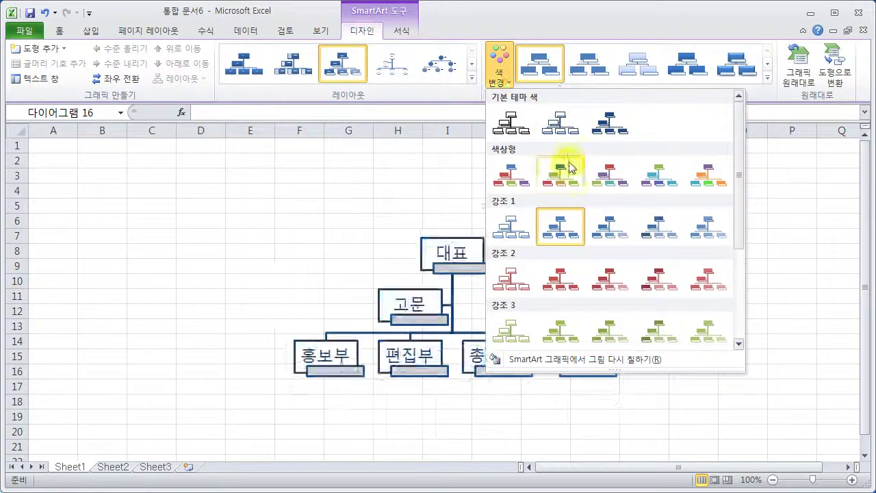
click(510, 178)
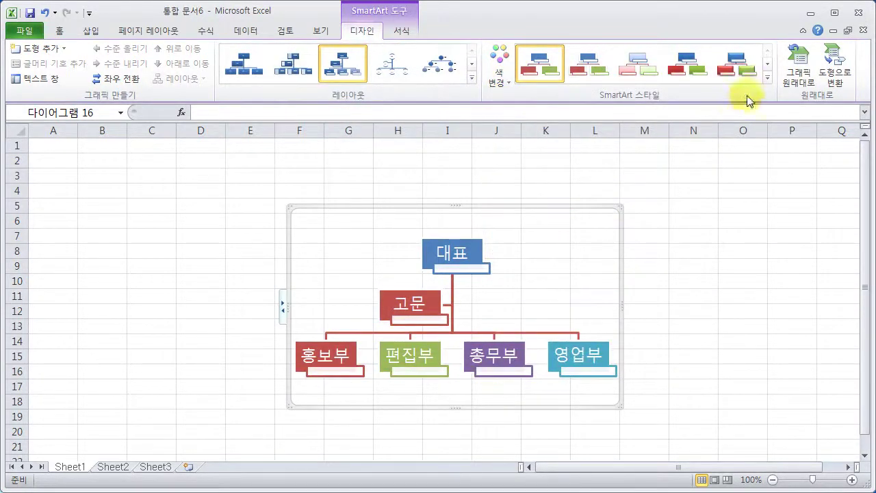
click(768, 79)
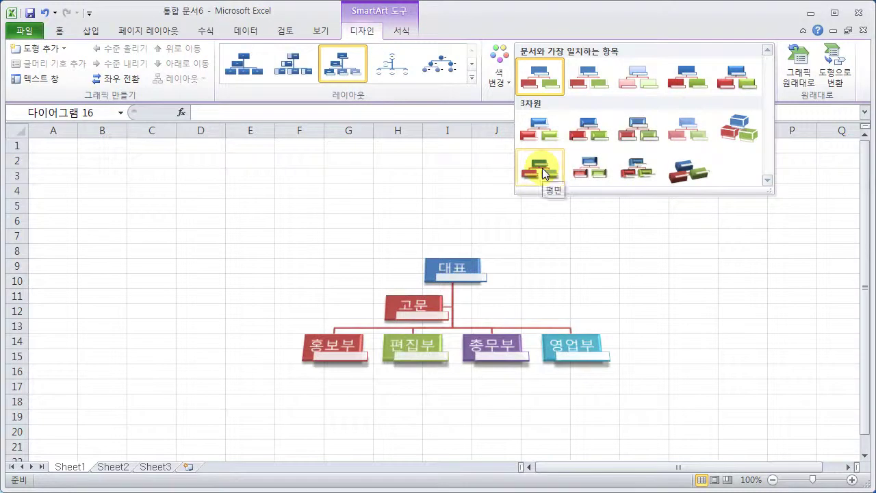
click(696, 179)
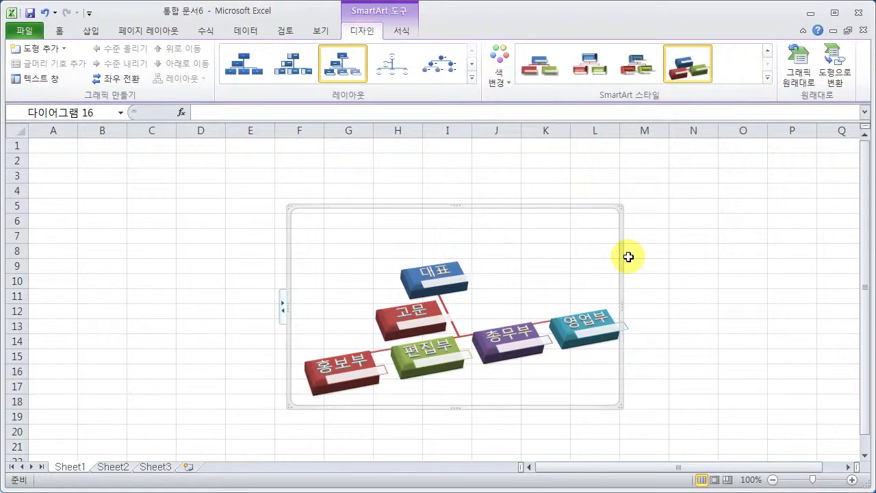
click(787, 95)
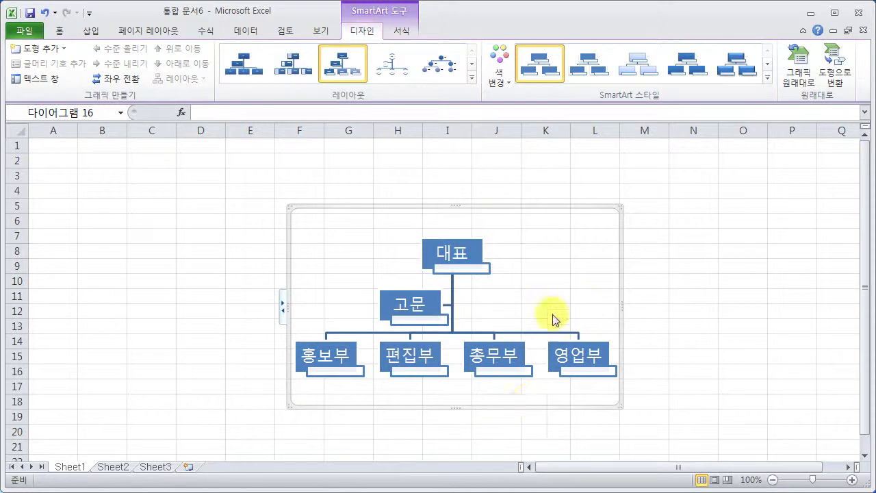
Step: Convert the SmartArt org chart into ordinary drawing shapes
click(452, 255)
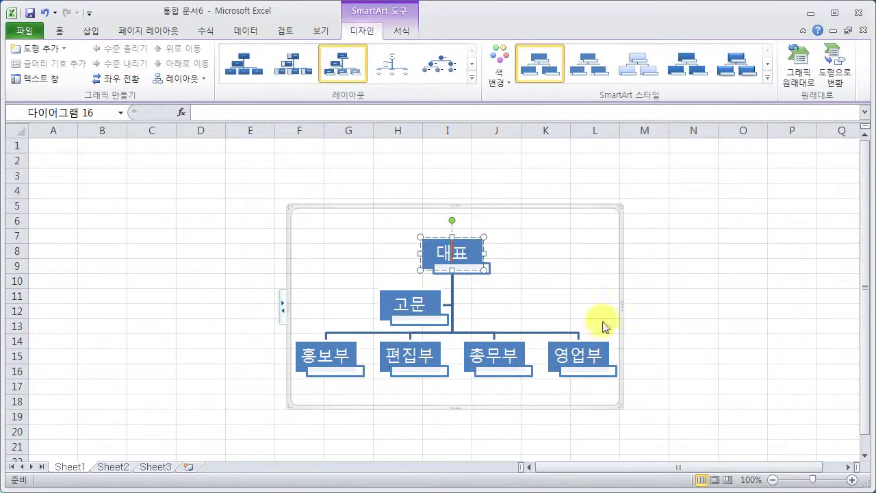
click(838, 67)
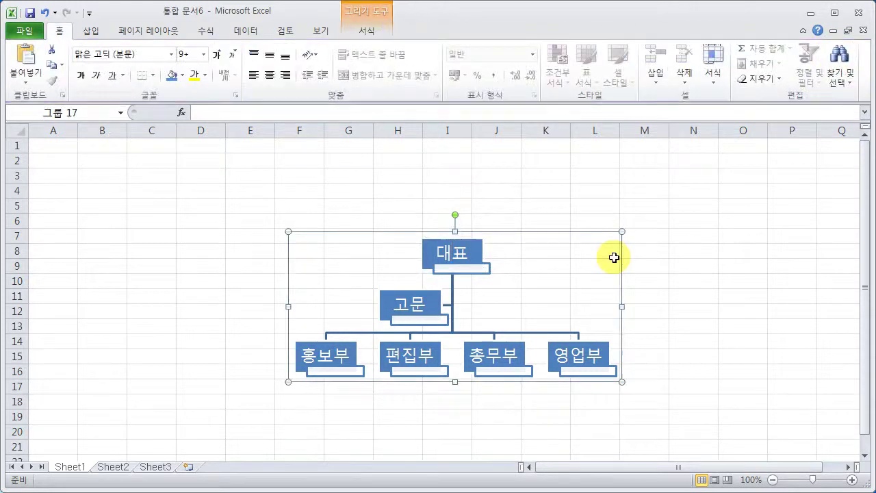
click(715, 285)
click(479, 252)
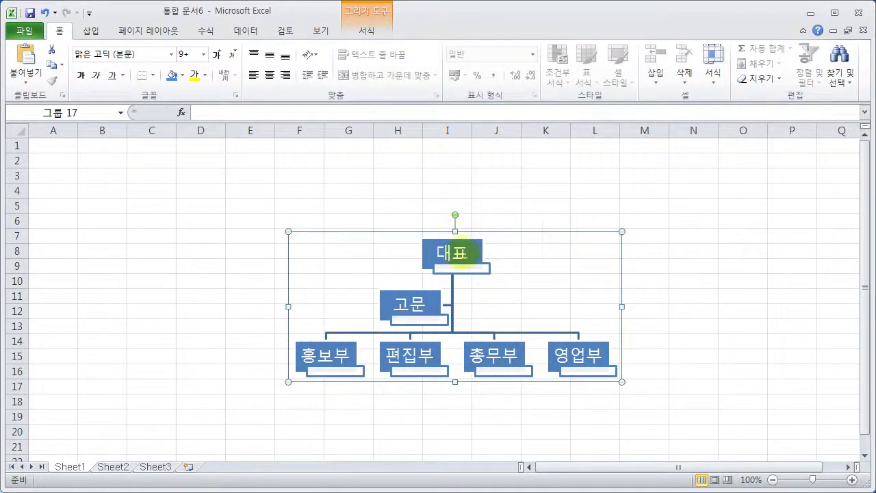
click(501, 204)
Step: Ungroup the converted org chart into separate shapes
click(472, 254)
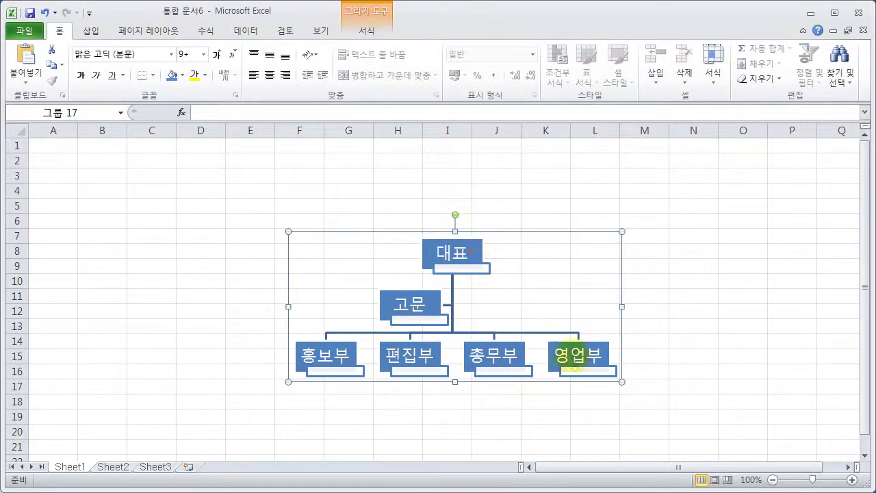
right_click(471, 253)
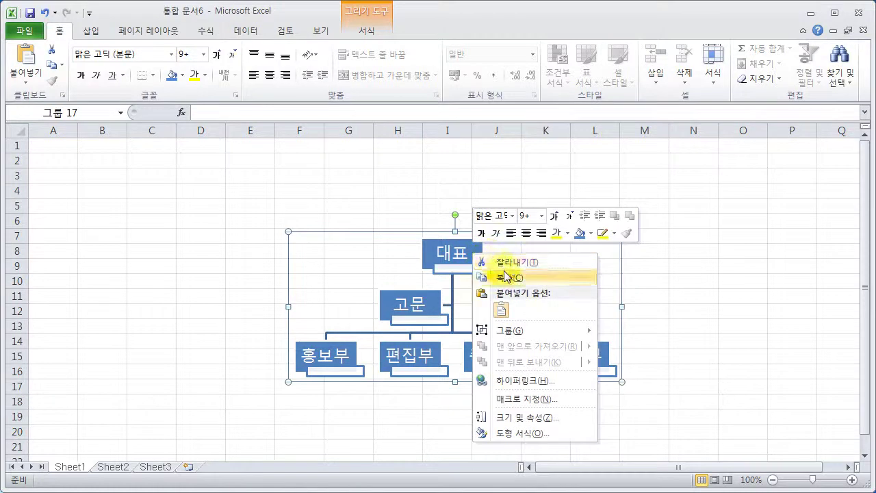
mouse_move(512, 335)
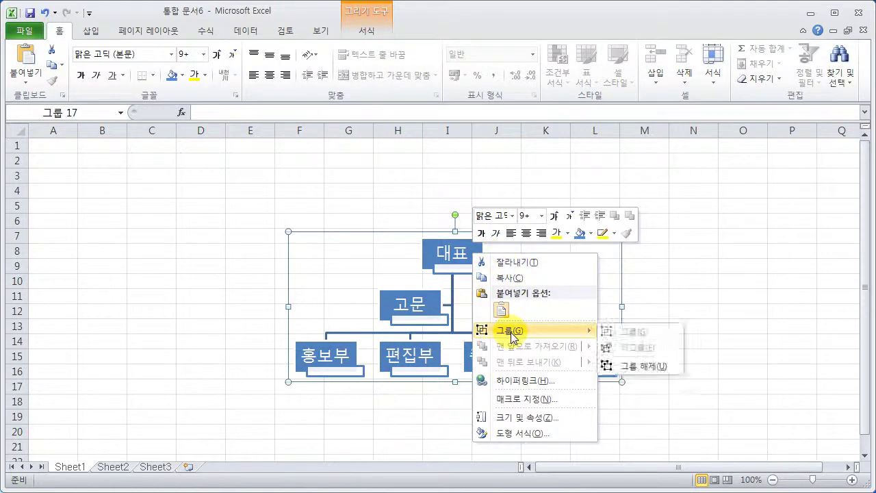
click(637, 367)
Step: Move the 대표 shape and its caption box up to rows 5–7
click(681, 282)
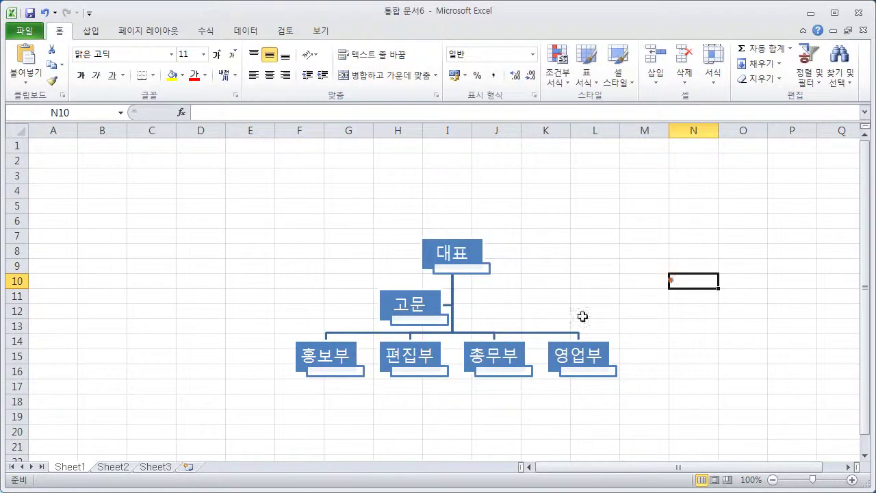
click(482, 266)
drag(482, 265, 456, 236)
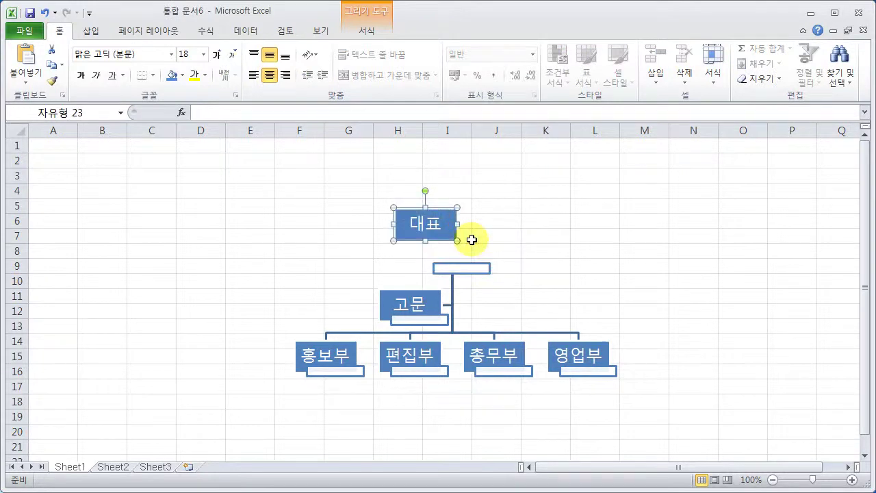
drag(475, 267, 517, 248)
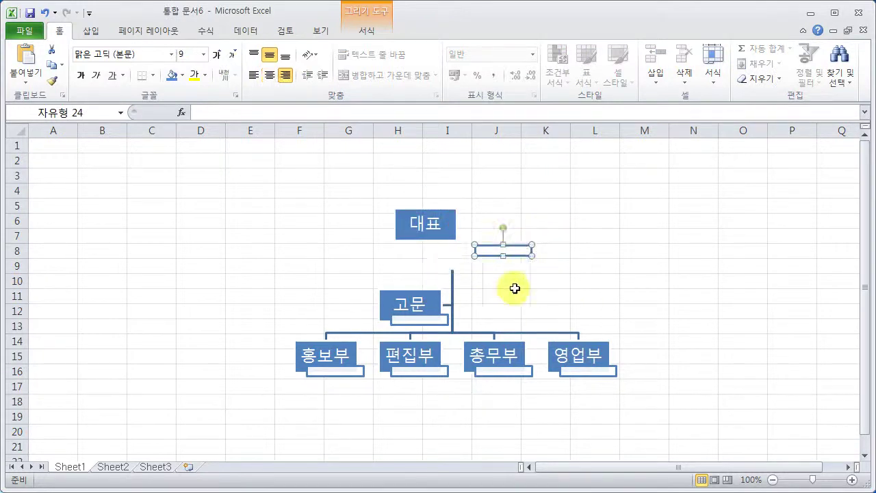
Step: Group 대표, its caption box and 고문 into one shape
click(452, 251)
click(449, 239)
shift+click(494, 250)
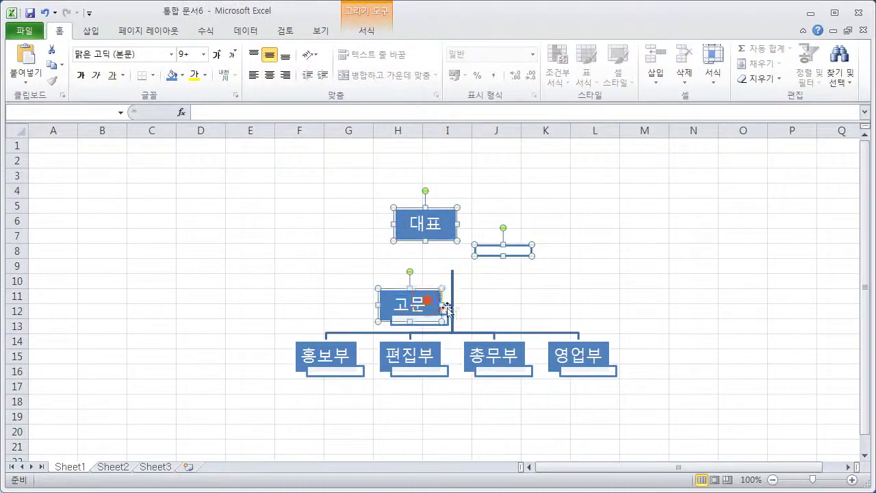
right_click(503, 254)
mouse_move(557, 331)
click(654, 329)
Step: Move the new group up and right, then rotate it about 45° counter-clockwise
click(574, 264)
click(449, 231)
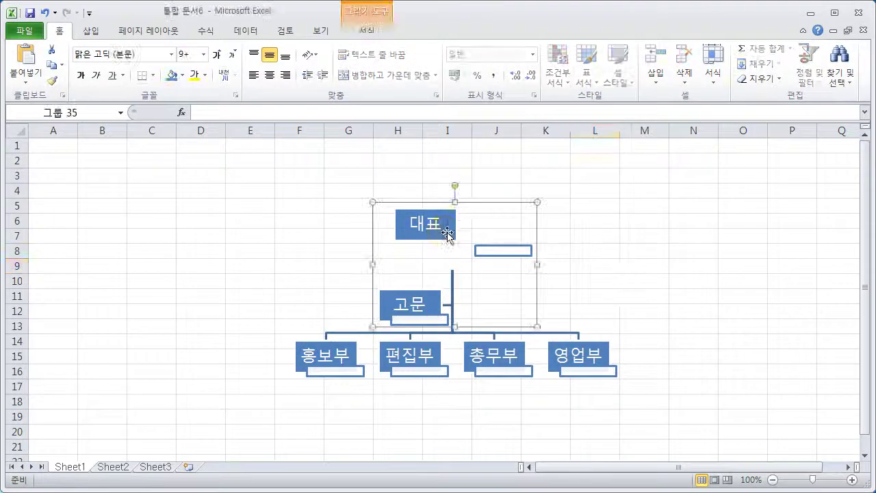
mouse_move(443, 222)
mouse_down()
mouse_move(293, 195)
mouse_move(523, 201)
mouse_up()
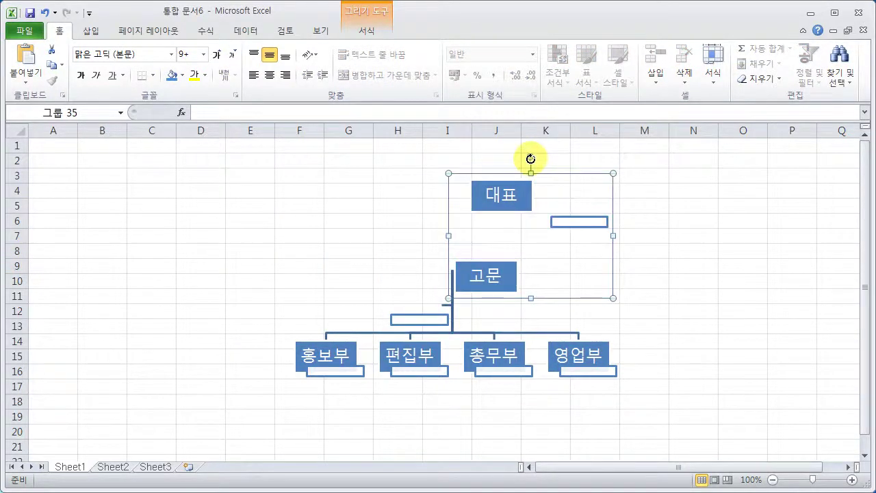
drag(531, 158, 474, 179)
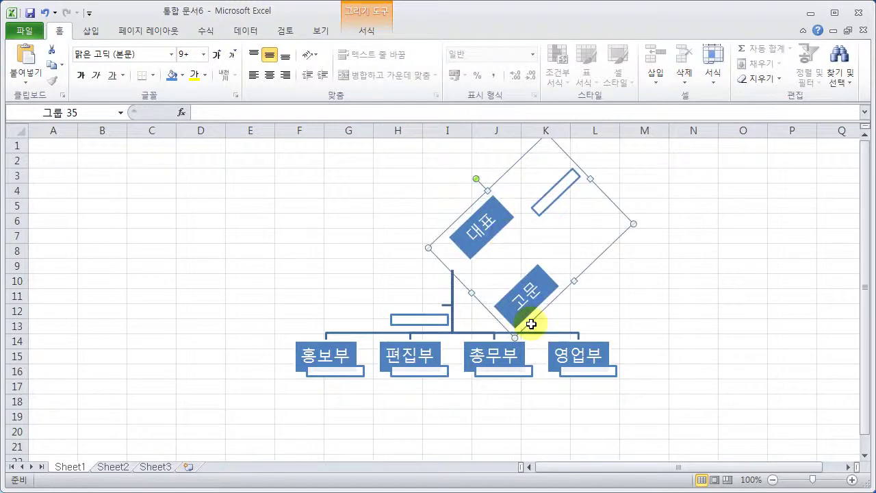